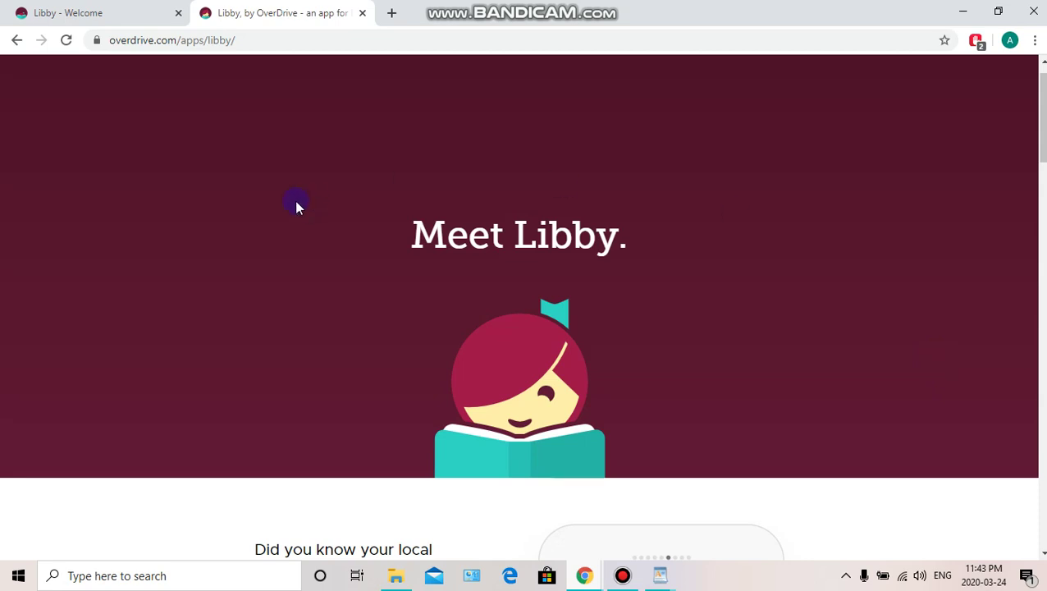
# Switch to the 'Libby - Welcome' browser tab
pyautogui.click(126, 10)
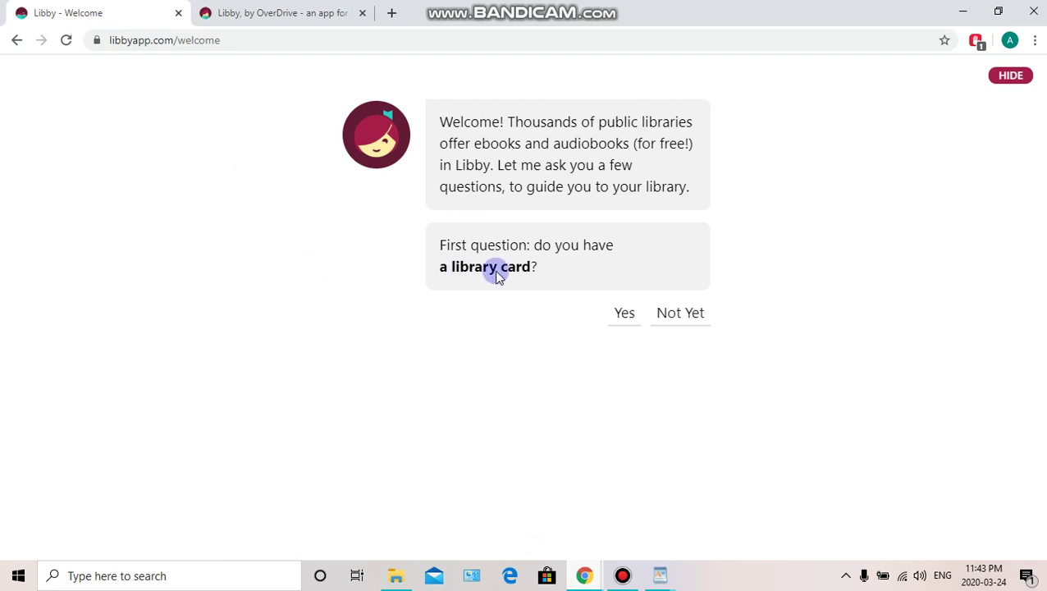
# Confirm having a library card and search for a library named 'Meaford'
pyautogui.click(621, 315)
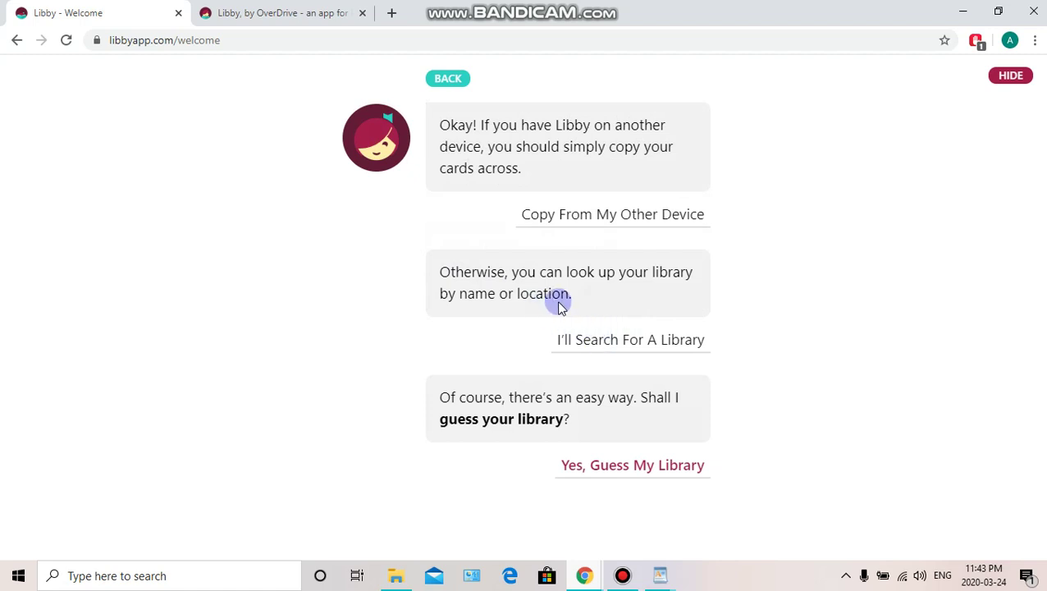
pyautogui.click(631, 344)
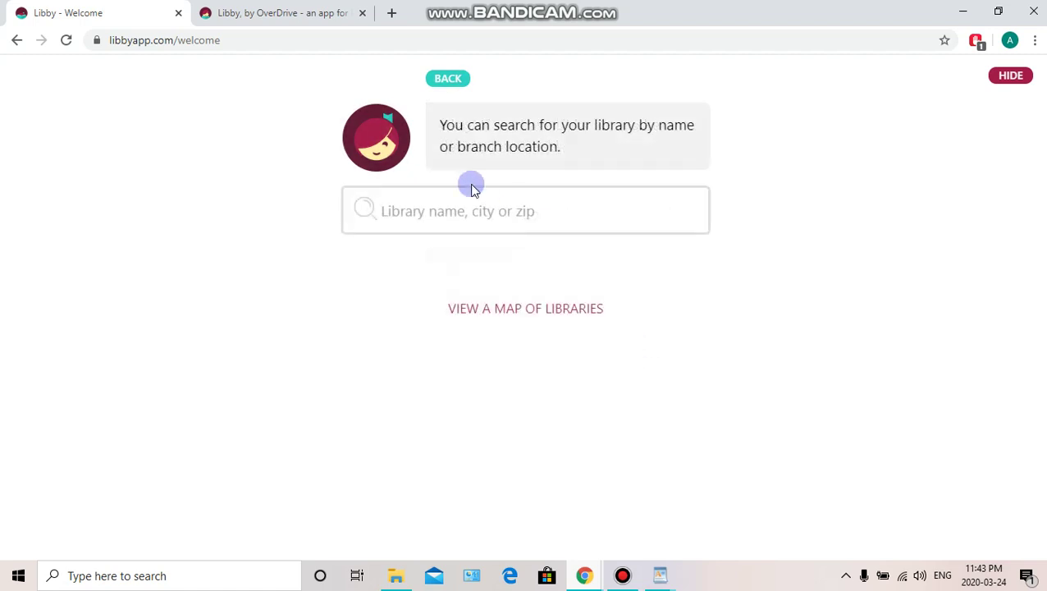
pyautogui.click(453, 202)
pyautogui.write('Mea')
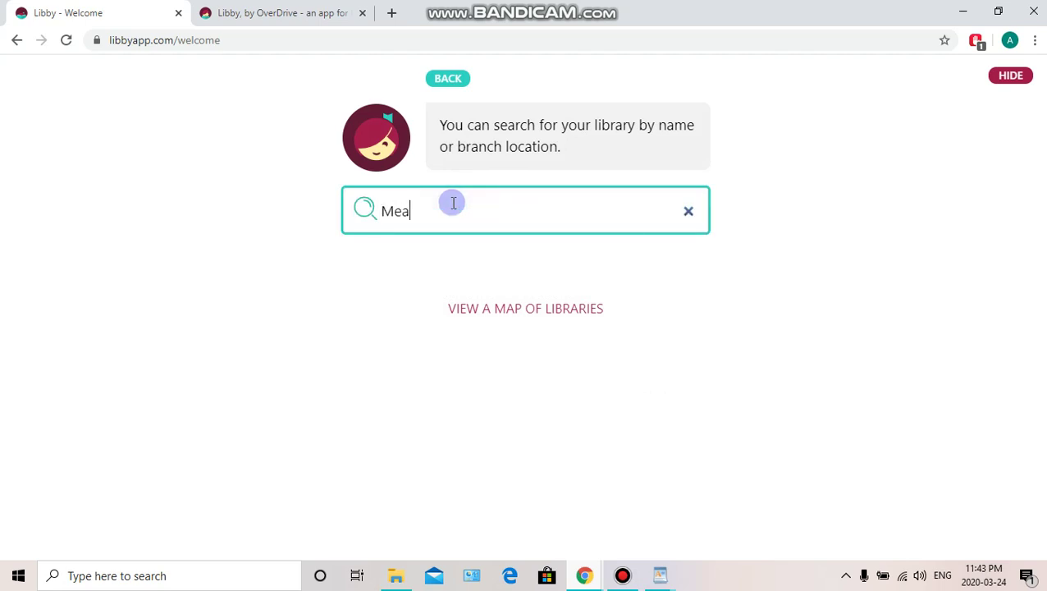
pyautogui.write('ford')
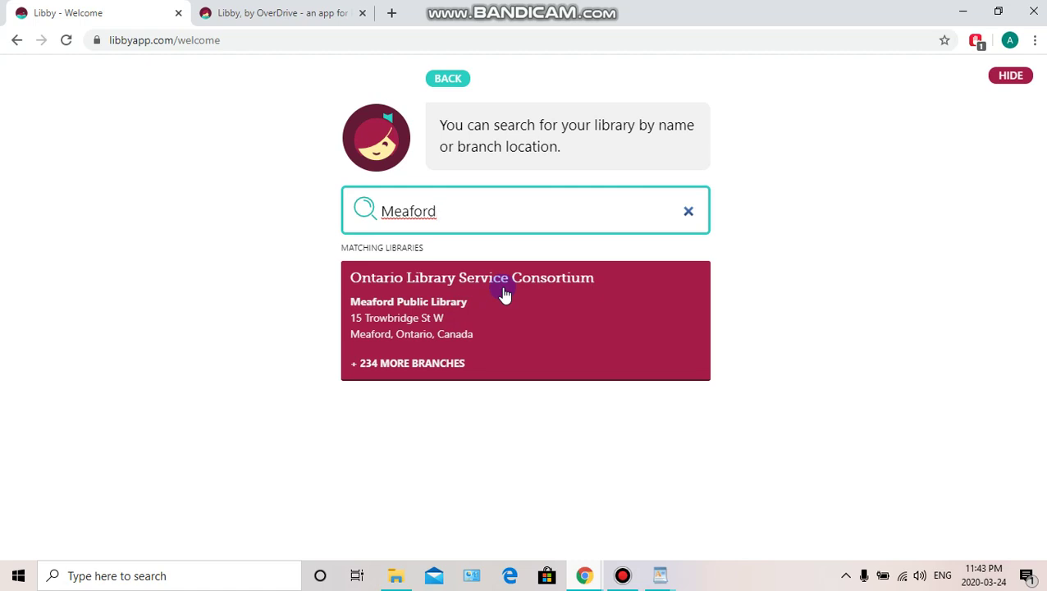
# Choose Meaford Public Library in the consortium and sign in with the library card number and PIN
pyautogui.click(480, 279)
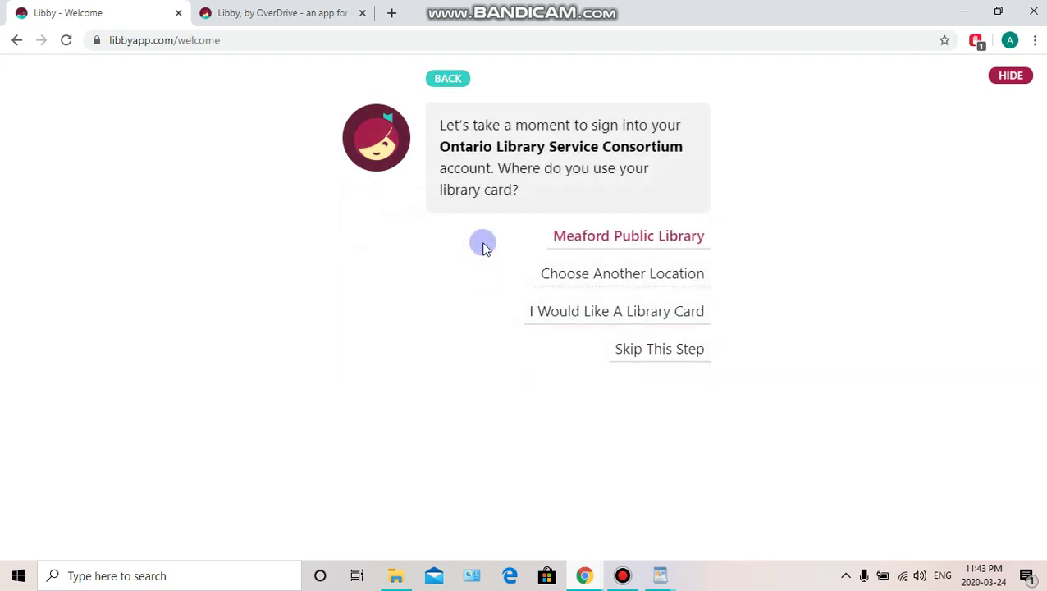
pyautogui.click(660, 233)
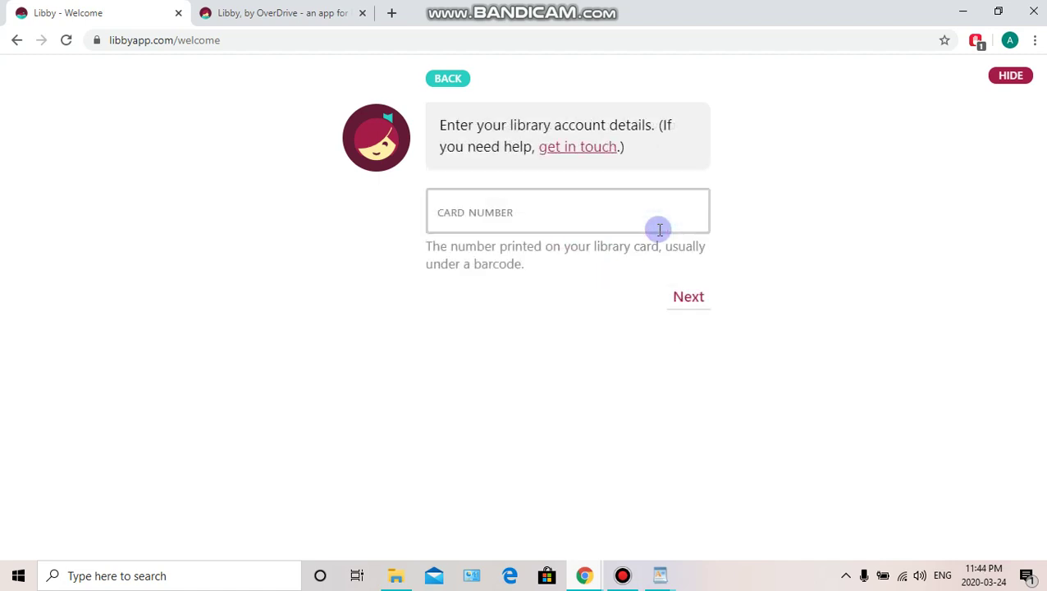
pyautogui.click(476, 207)
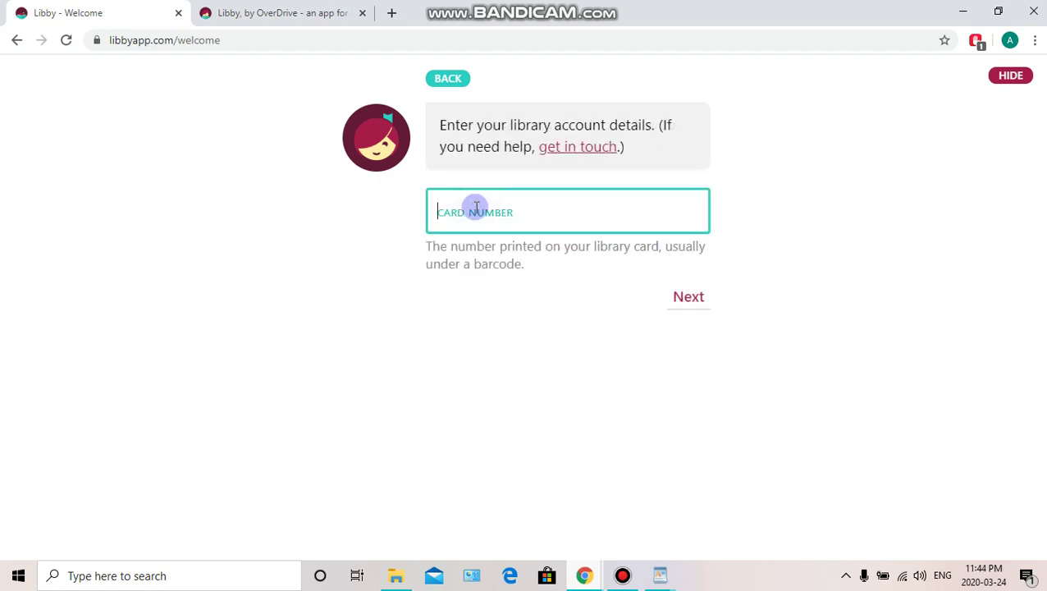
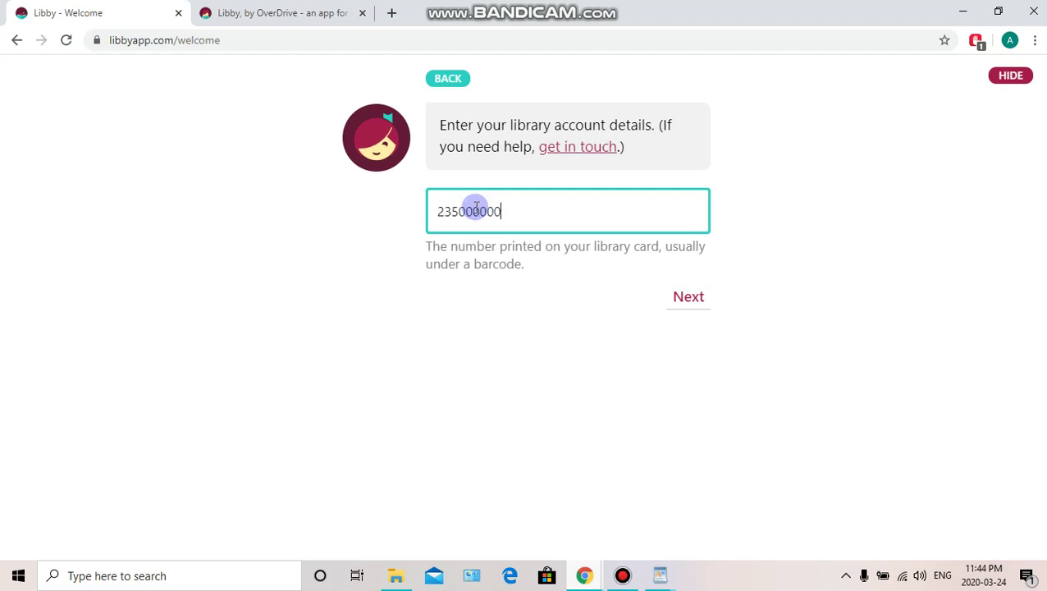
pyautogui.click(699, 291)
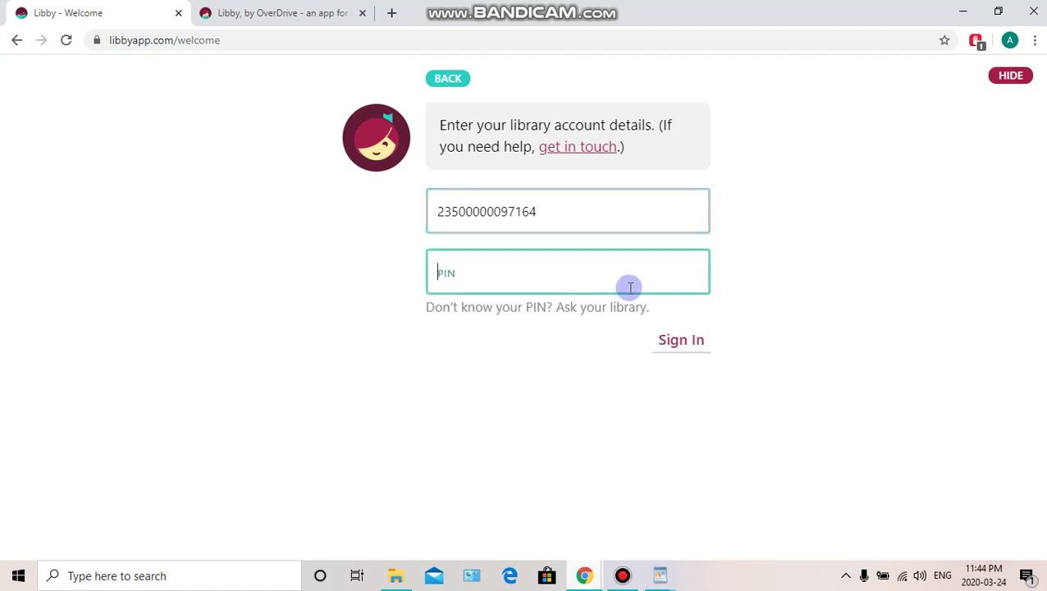
pyautogui.write('••••')
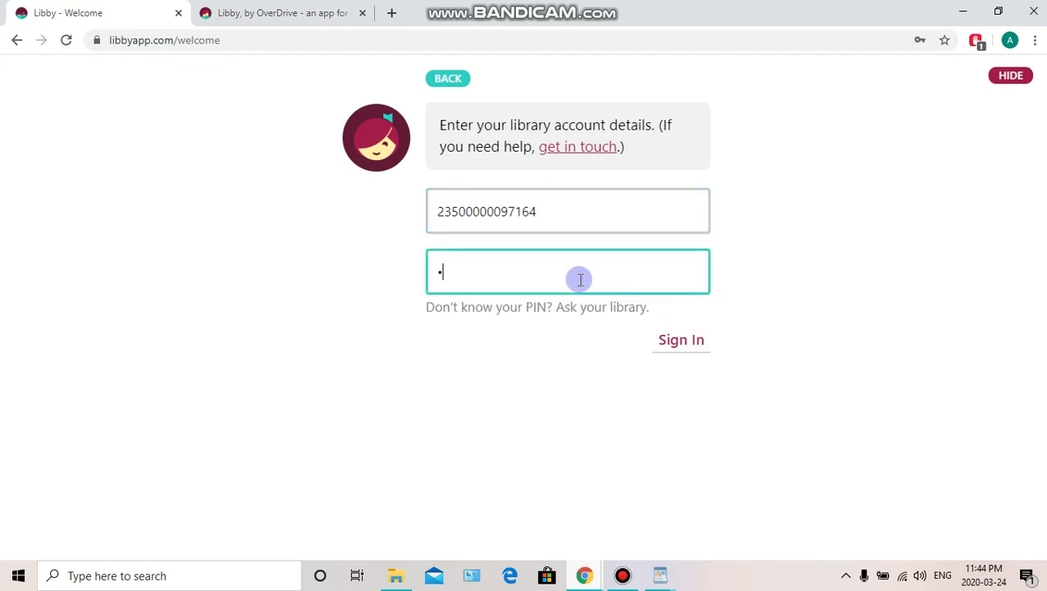
pyautogui.write('•••••')
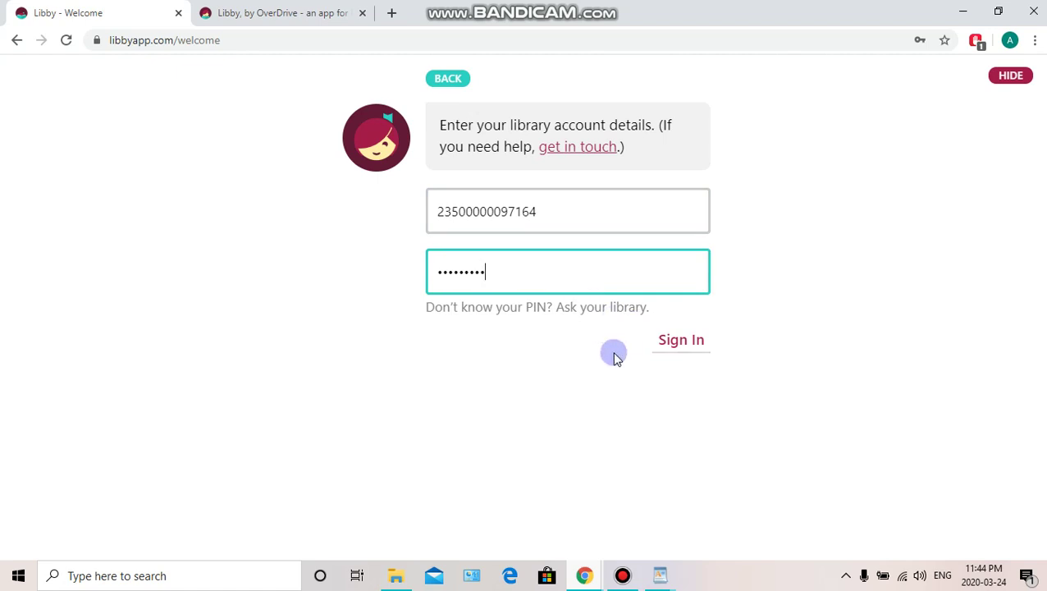
pyautogui.click(678, 344)
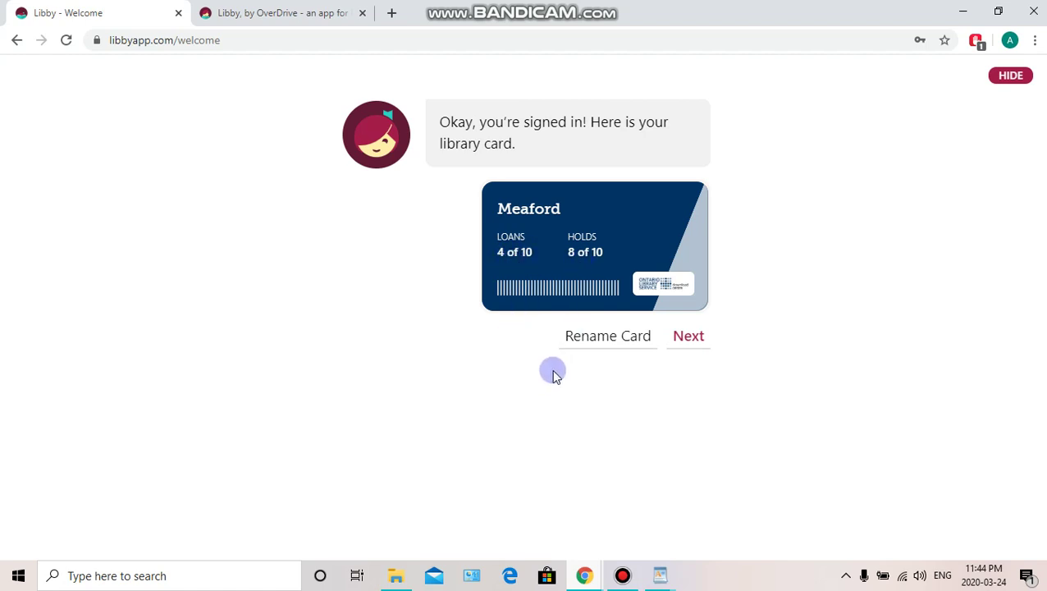
# Continue past the Meaford card and browse the library's Explore guides and lists
pyautogui.click(694, 343)
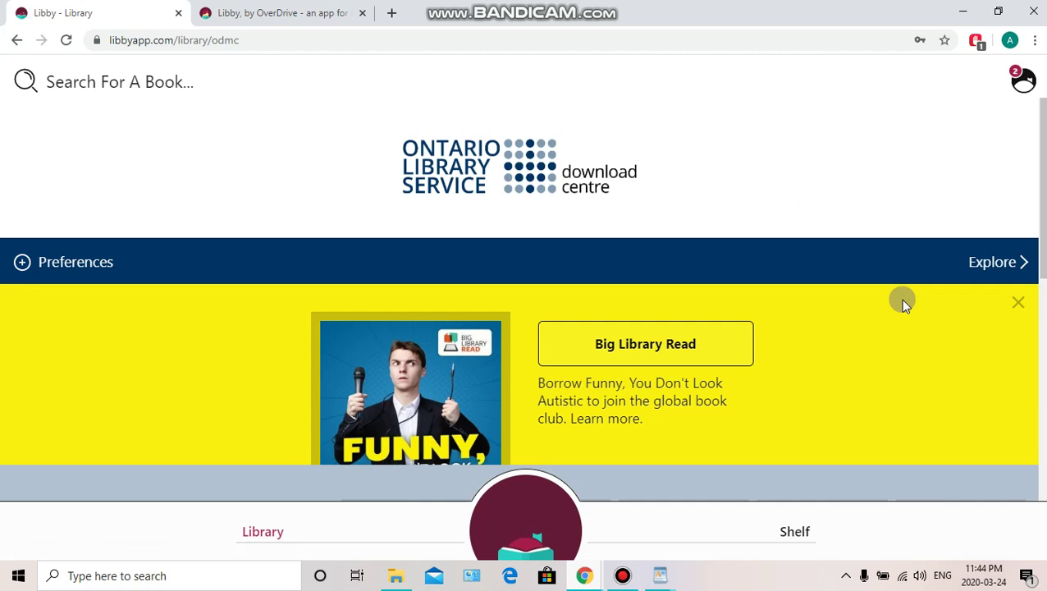
pyautogui.click(983, 262)
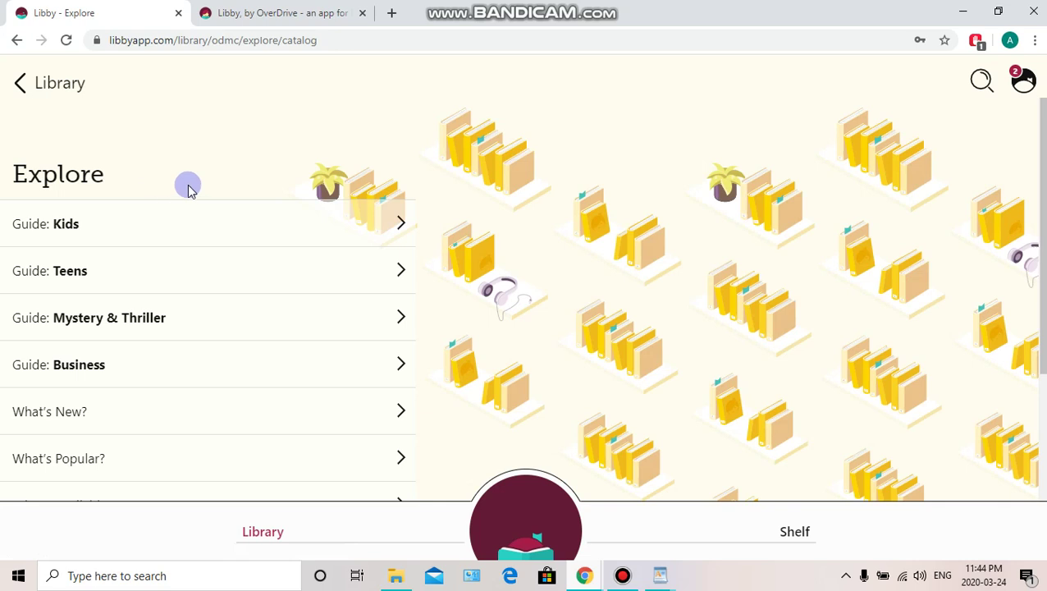
pyautogui.scroll(-1, 187, 187)
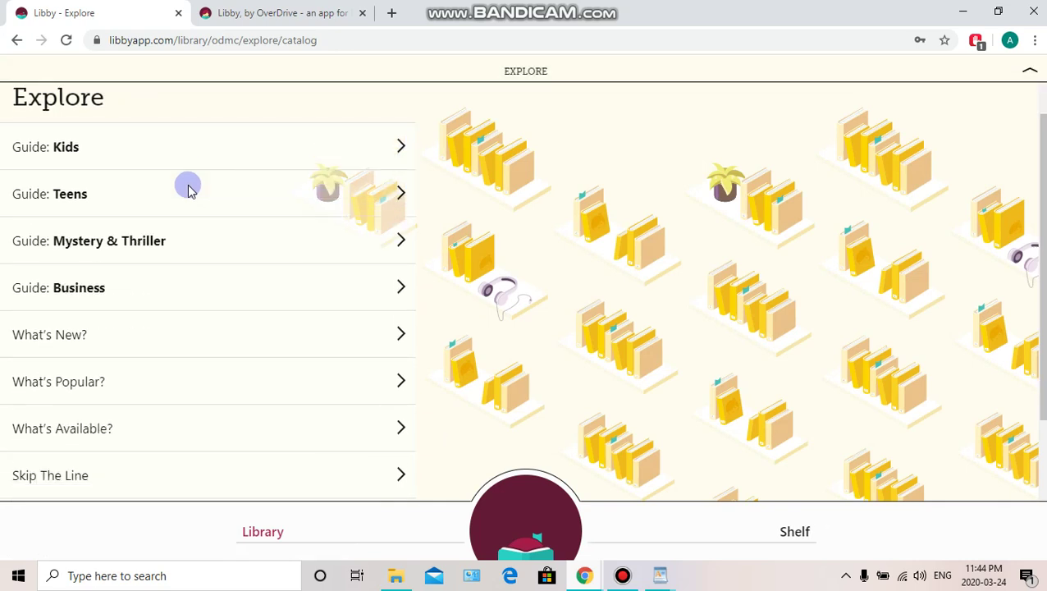
pyautogui.scroll(-3, 187, 188)
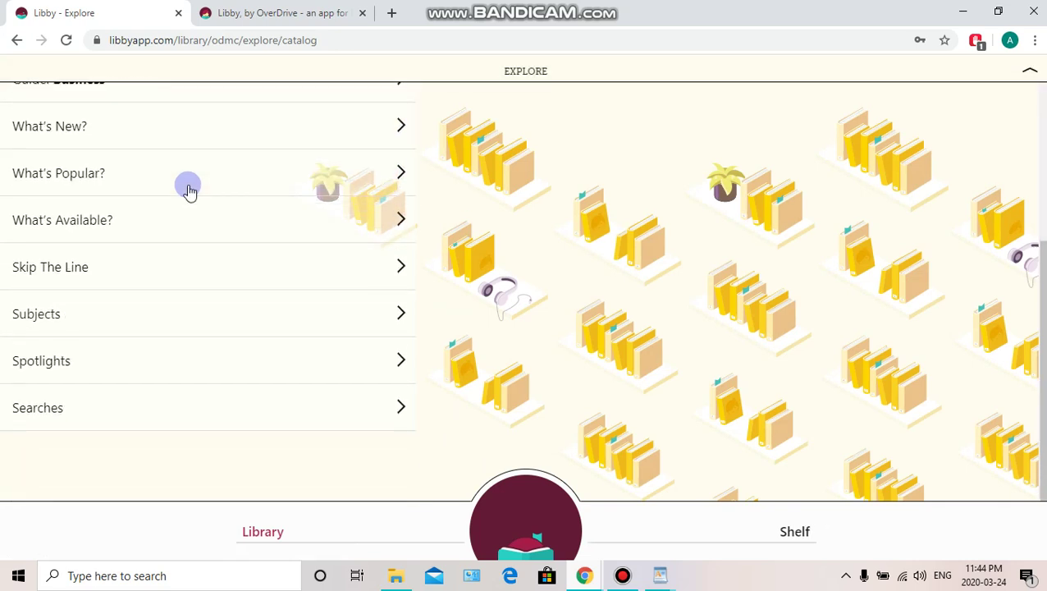
pyautogui.scroll(4, 187, 188)
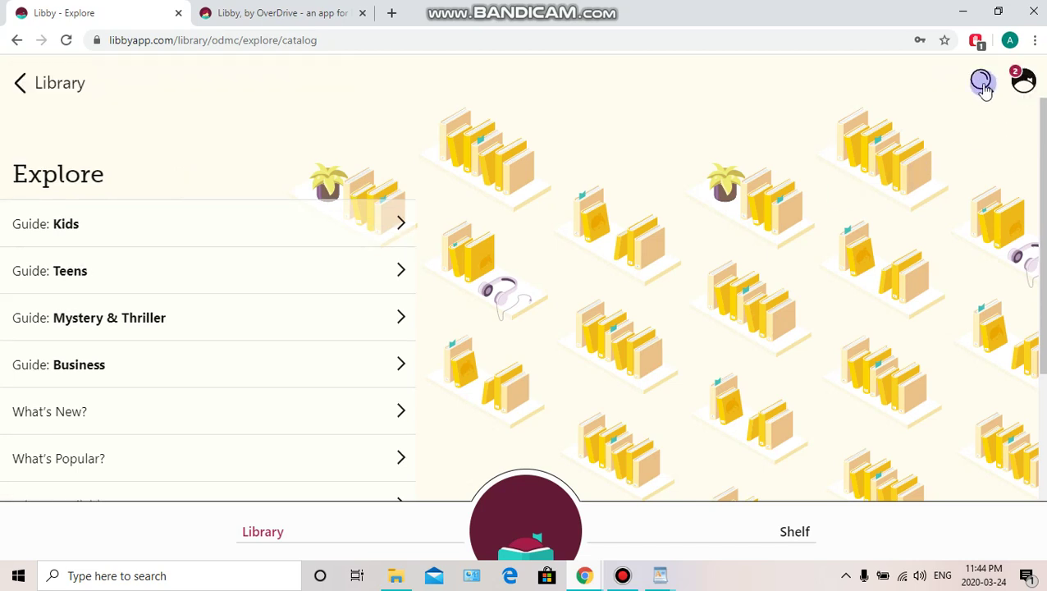
# Search the catalogue for 'The Bear claire cameron'
pyautogui.click(982, 83)
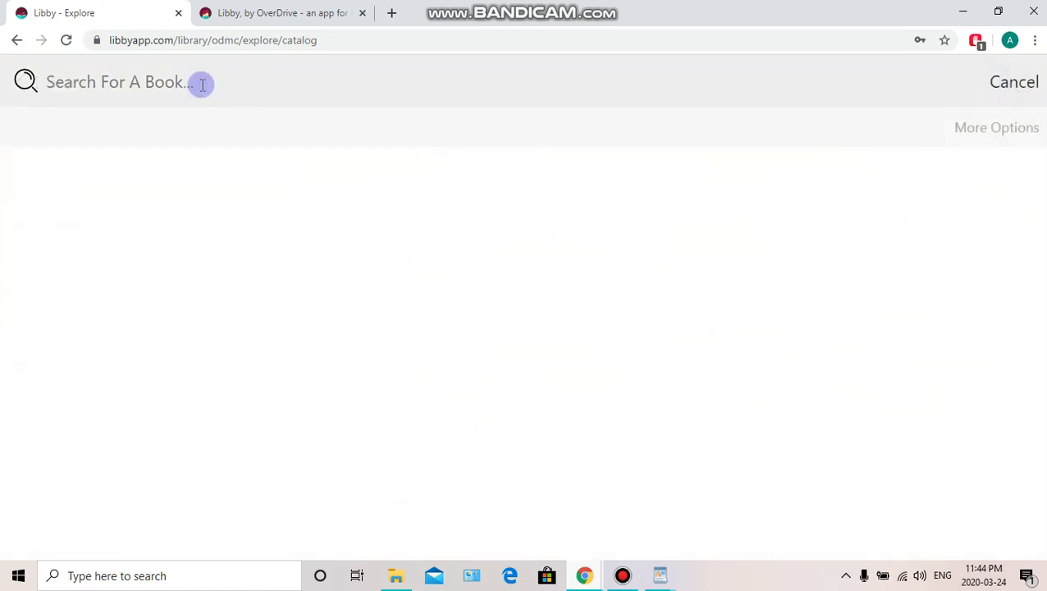
pyautogui.write('The B')
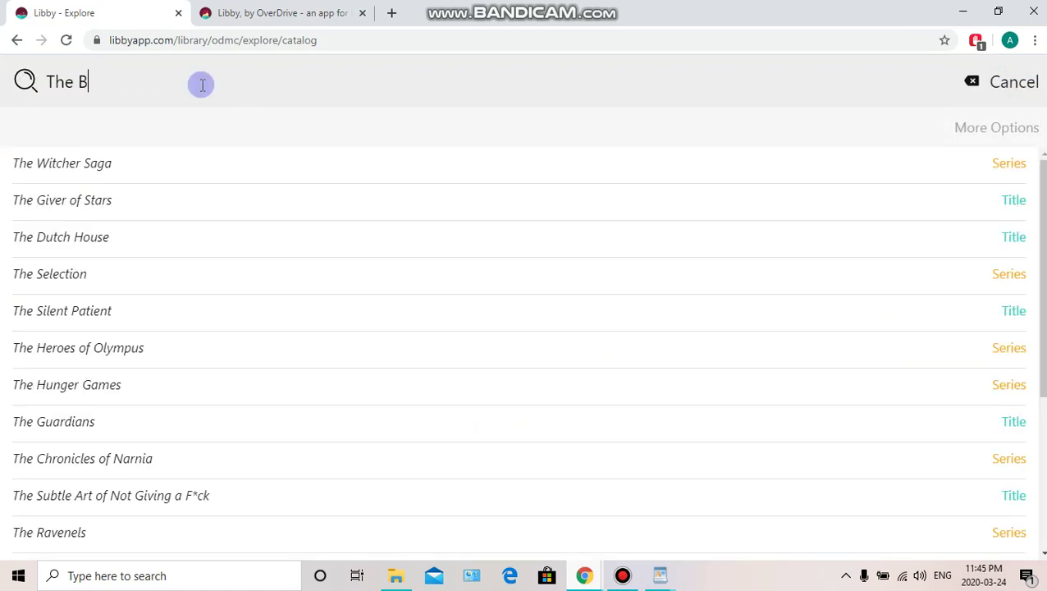
pyautogui.write('ear claire ')
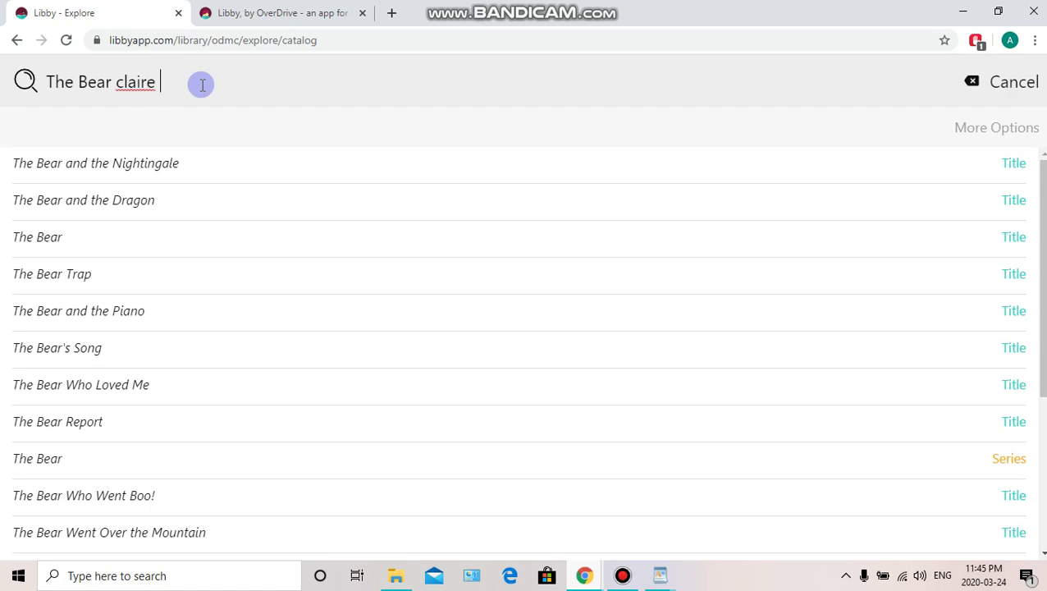
pyautogui.write('cameron')
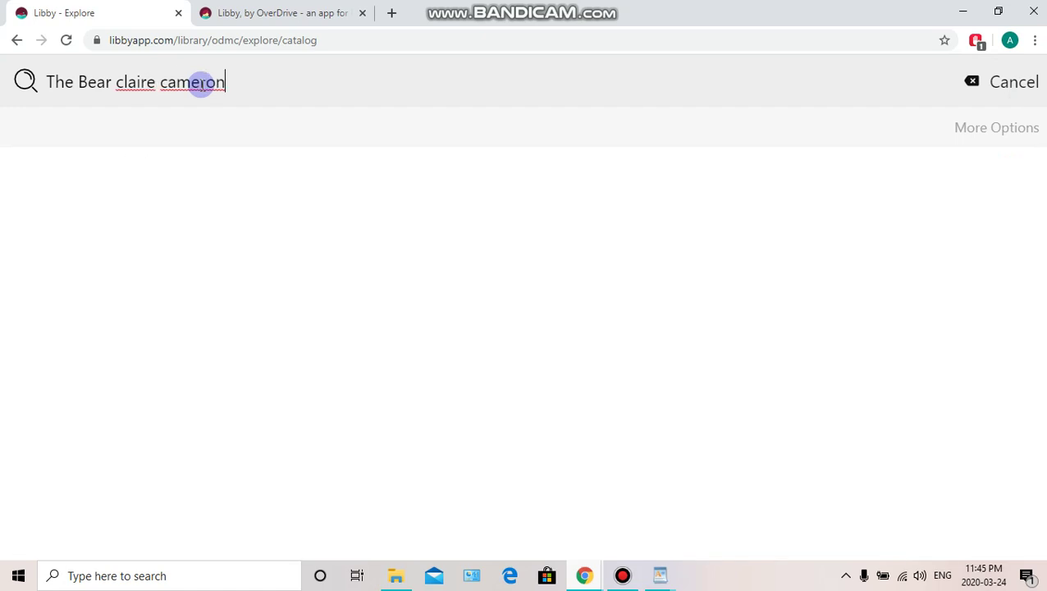
pyautogui.press('Return')
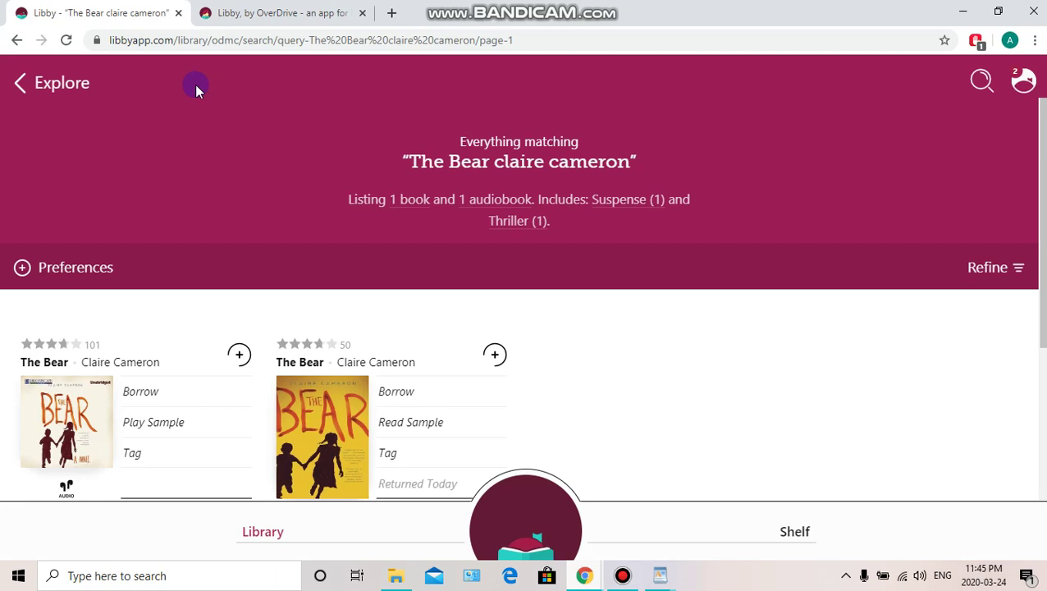
pyautogui.scroll(-1, 134, 297)
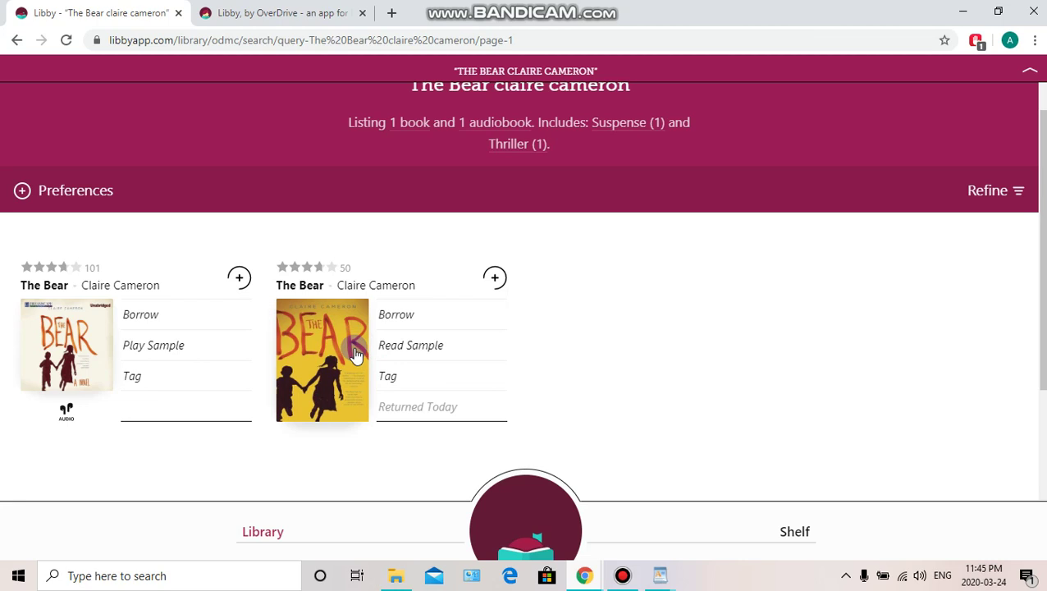
# Borrow the ebook The Bear by Claire Cameron for 14 days
pyautogui.click(397, 319)
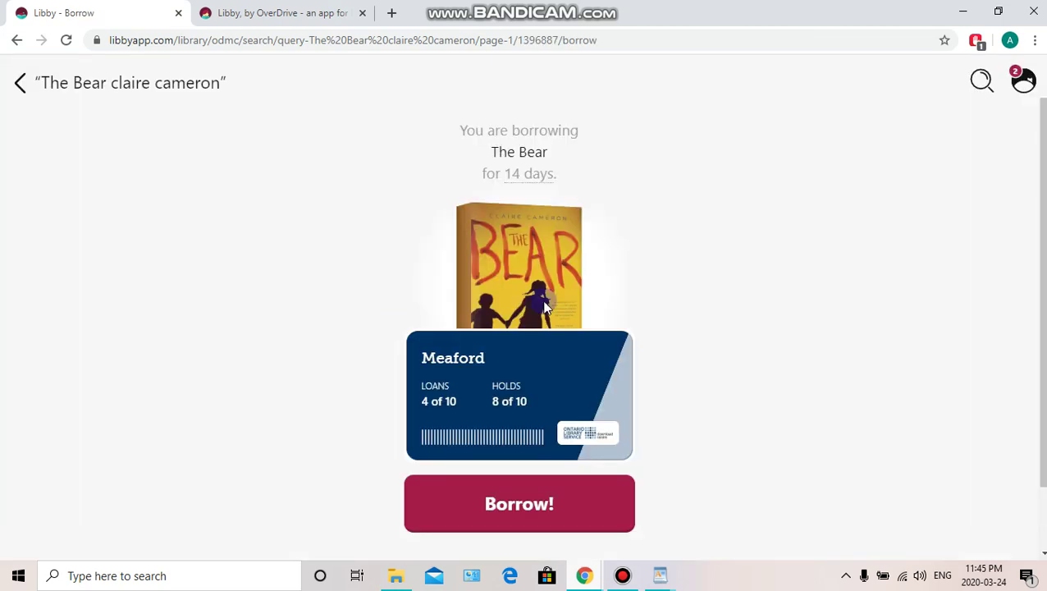
pyautogui.scroll(-1, 680, 281)
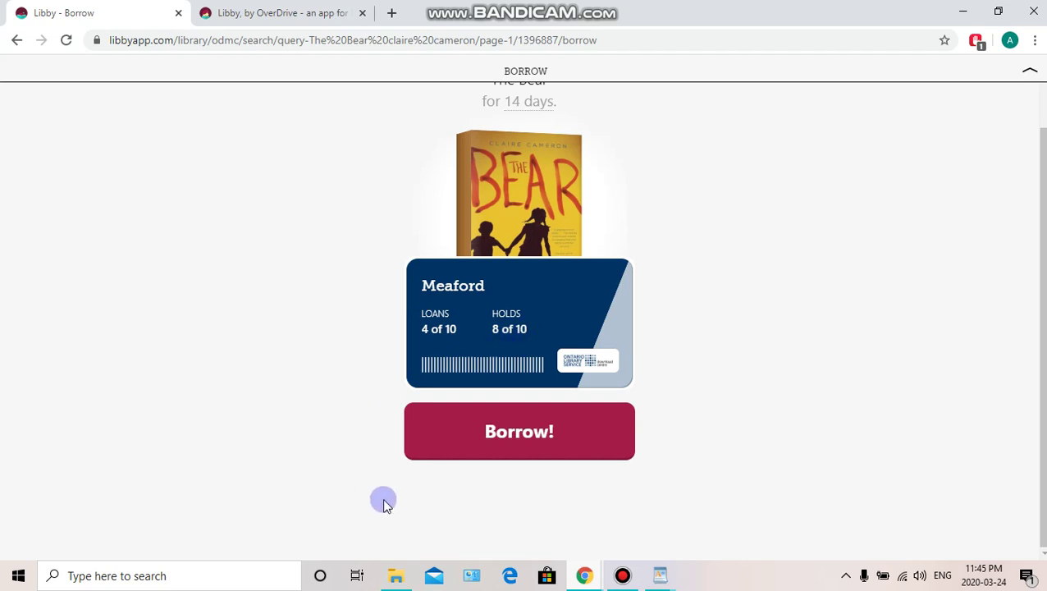
pyautogui.click(537, 440)
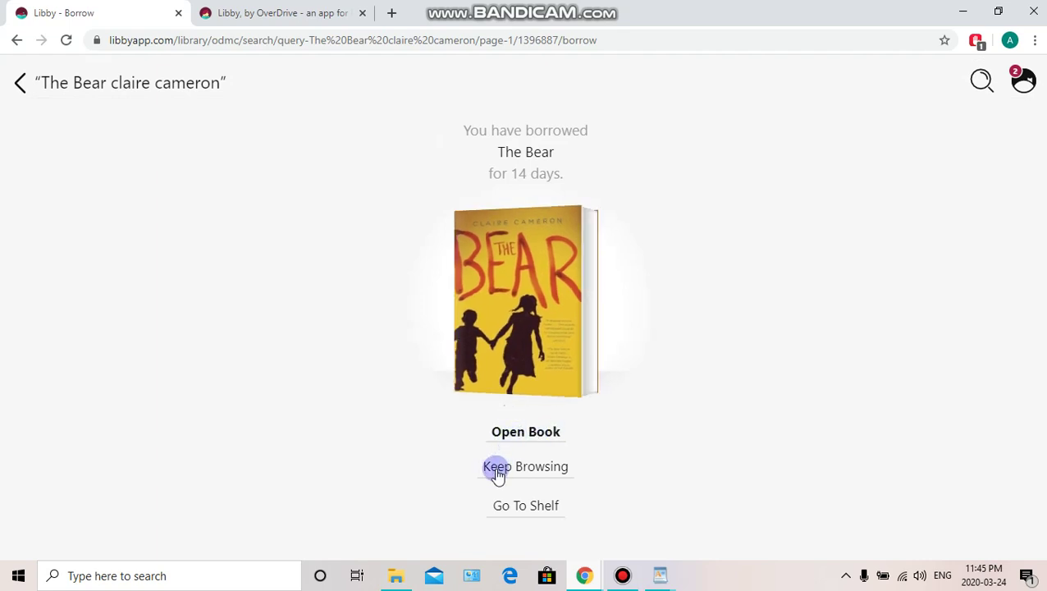
# Open The Bear and turn to the Chapter 2 spread at pages 31–32
pyautogui.click(524, 431)
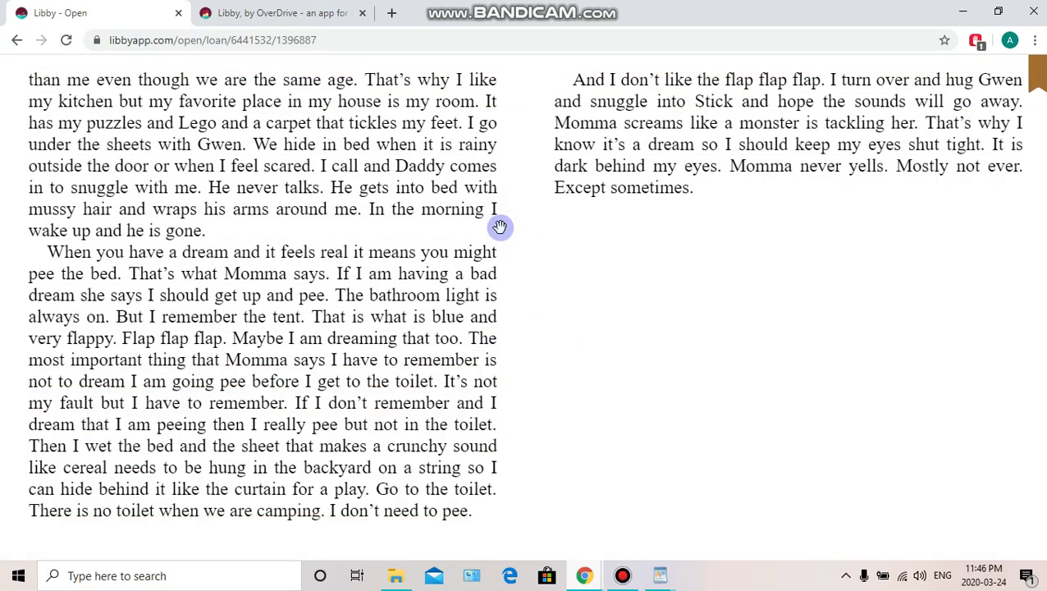
pyautogui.click(47, 281)
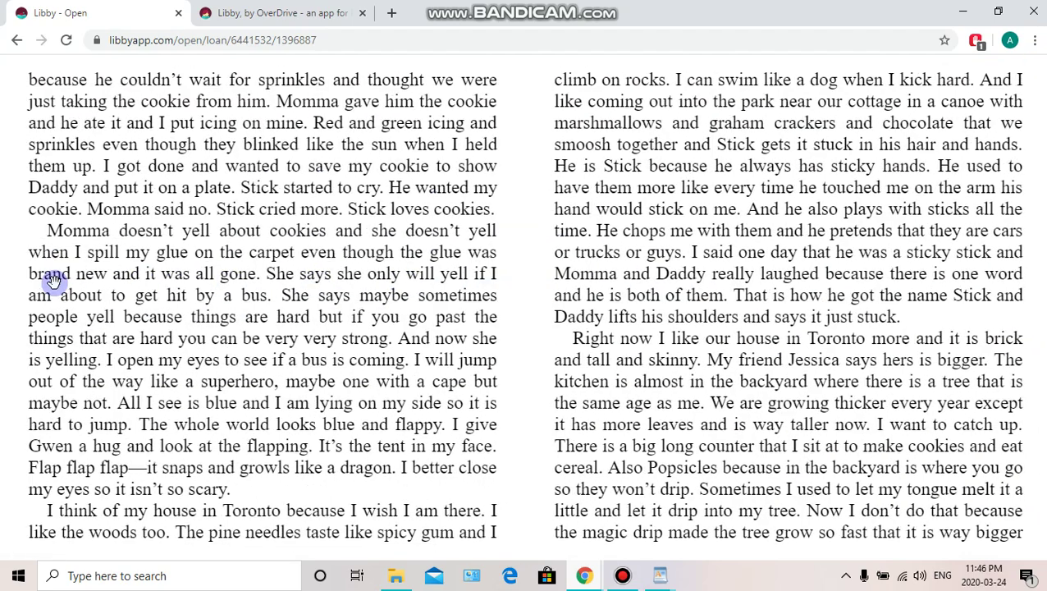
pyautogui.click(51, 282)
pyautogui.click(984, 265)
# Cycle the page counter through pages left in chapter, percentage read, and pages out of 336
pyautogui.click(539, 268)
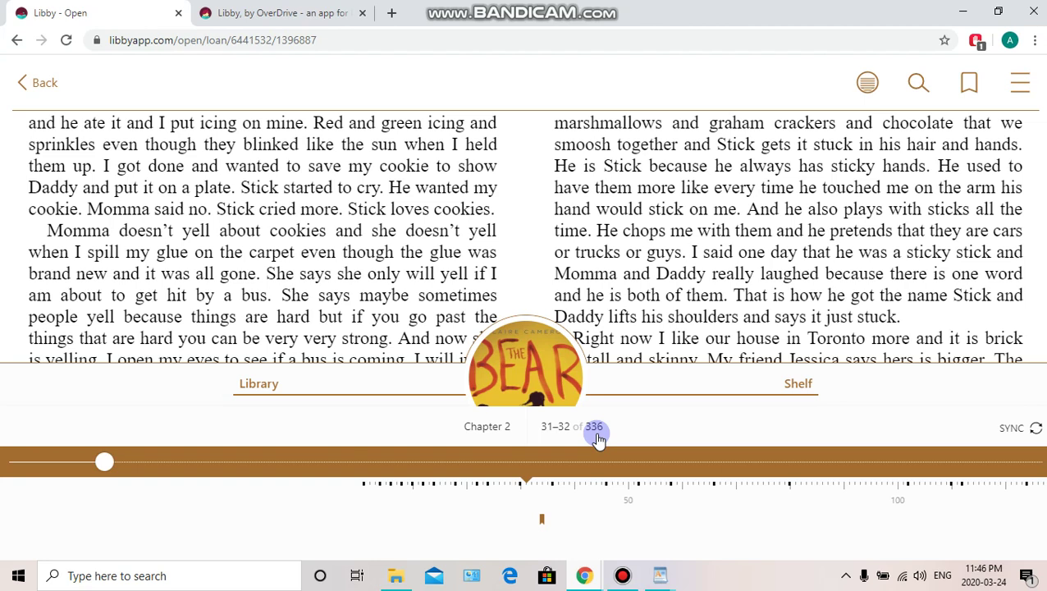
pyautogui.click(567, 427)
pyautogui.click(561, 433)
pyautogui.click(556, 431)
# Make the book text one Text Scale step larger in Reading Settings
pyautogui.click(1017, 84)
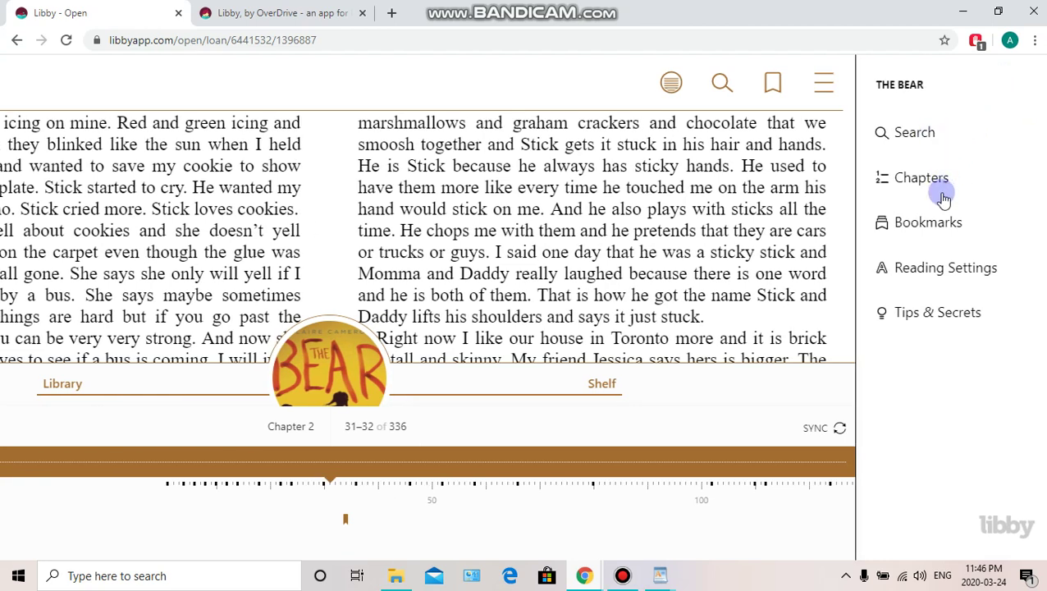
pyautogui.click(931, 274)
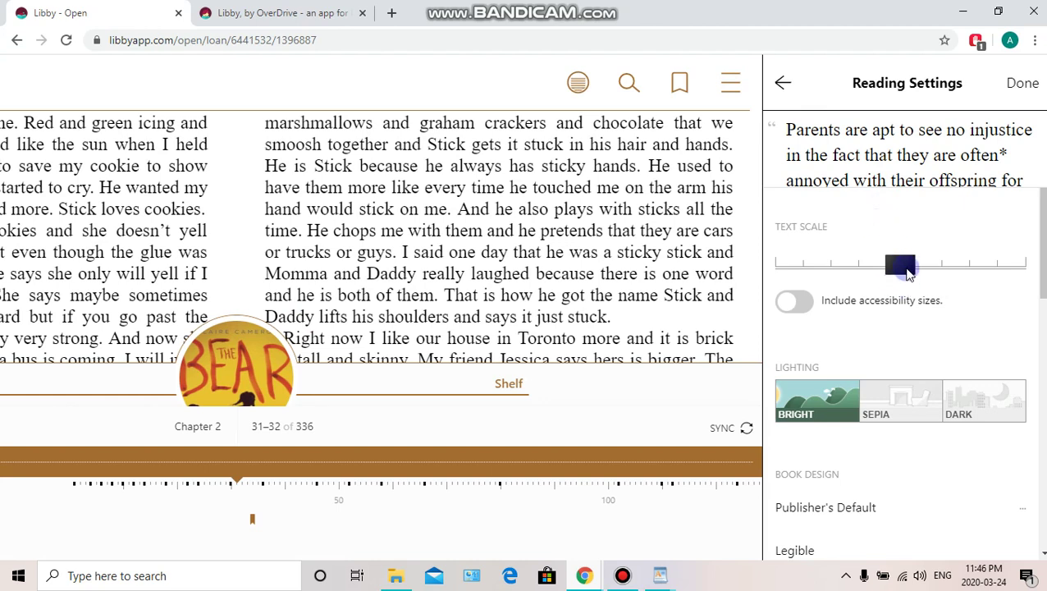
pyautogui.moveTo(902, 271)
pyautogui.mouseDown()
pyautogui.moveTo(1018, 261)
pyautogui.moveTo(818, 265)
pyautogui.moveTo(900, 266)
pyautogui.mouseUp()
pyautogui.scroll(-3, 900, 266)
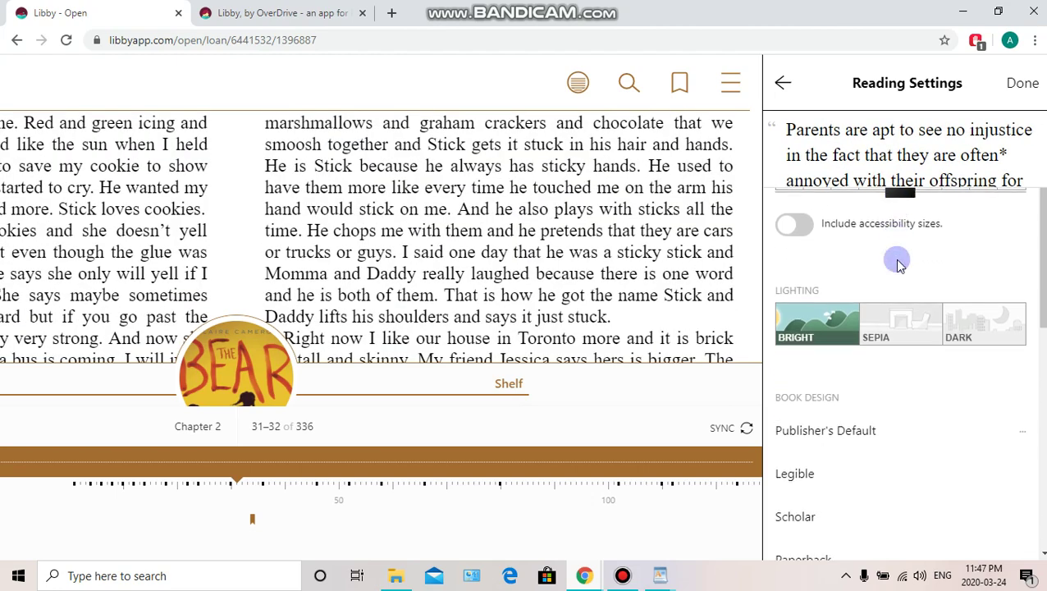
pyautogui.scroll(-1, 901, 265)
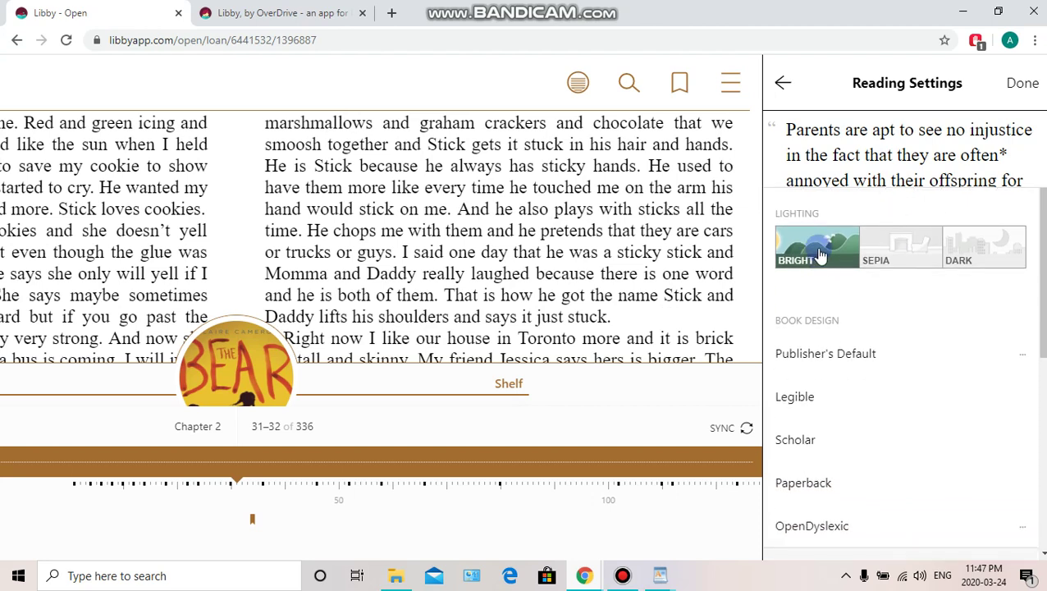
# Try Sepia and Dark lighting, then return the lighting to Bright
pyautogui.click(894, 248)
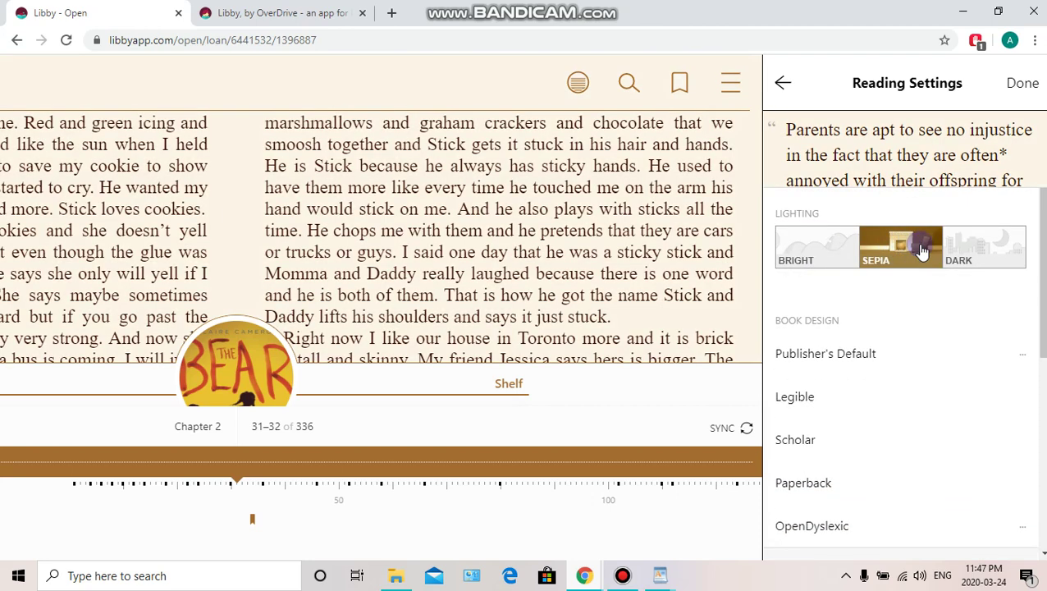
pyautogui.click(971, 248)
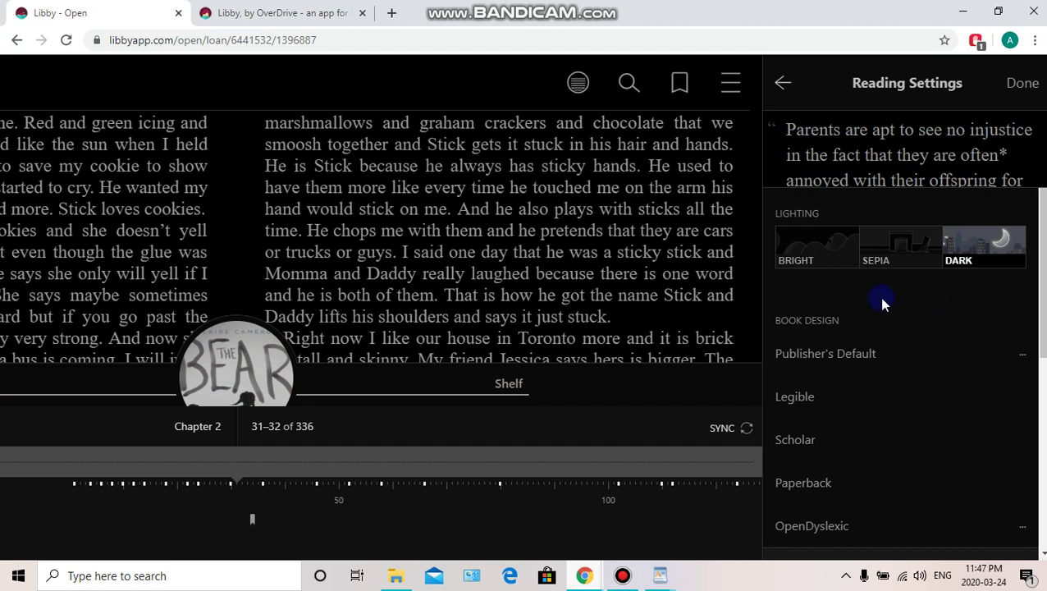
pyautogui.click(827, 258)
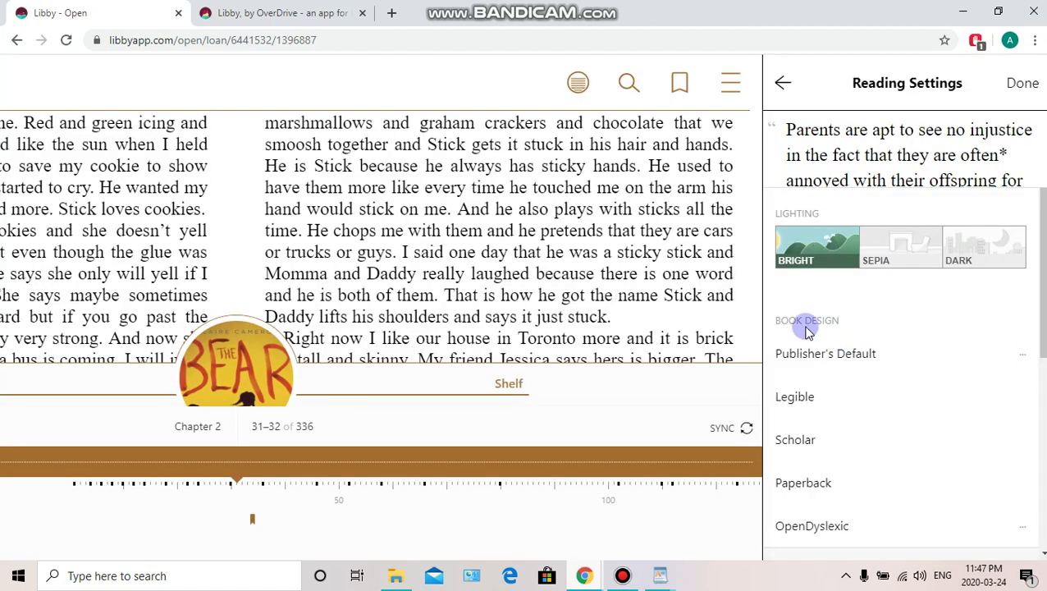
pyautogui.scroll(-2, 836, 329)
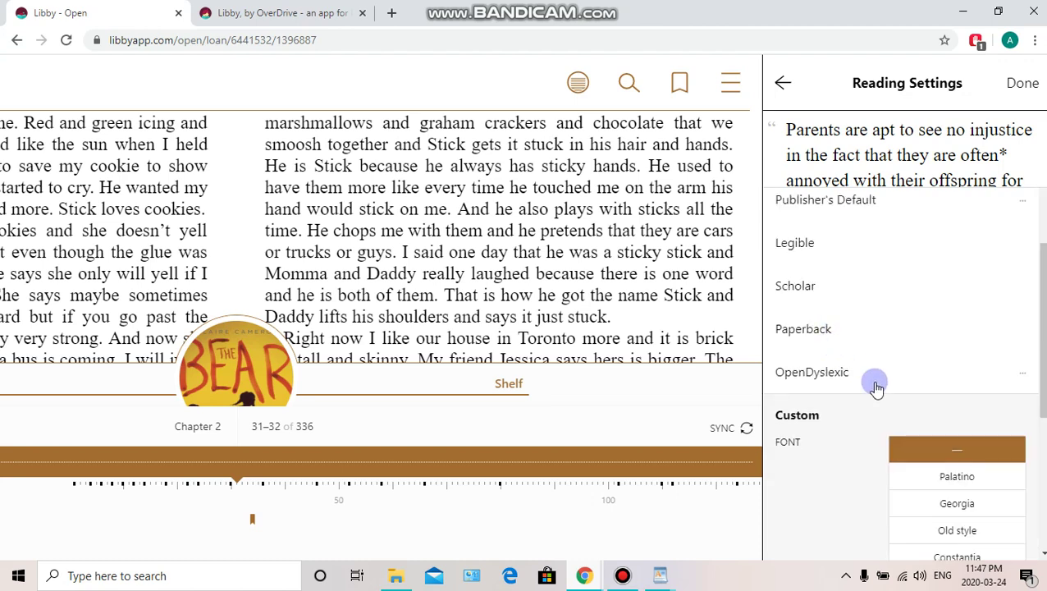
pyautogui.scroll(-2, 871, 381)
pyautogui.scroll(-2, 892, 339)
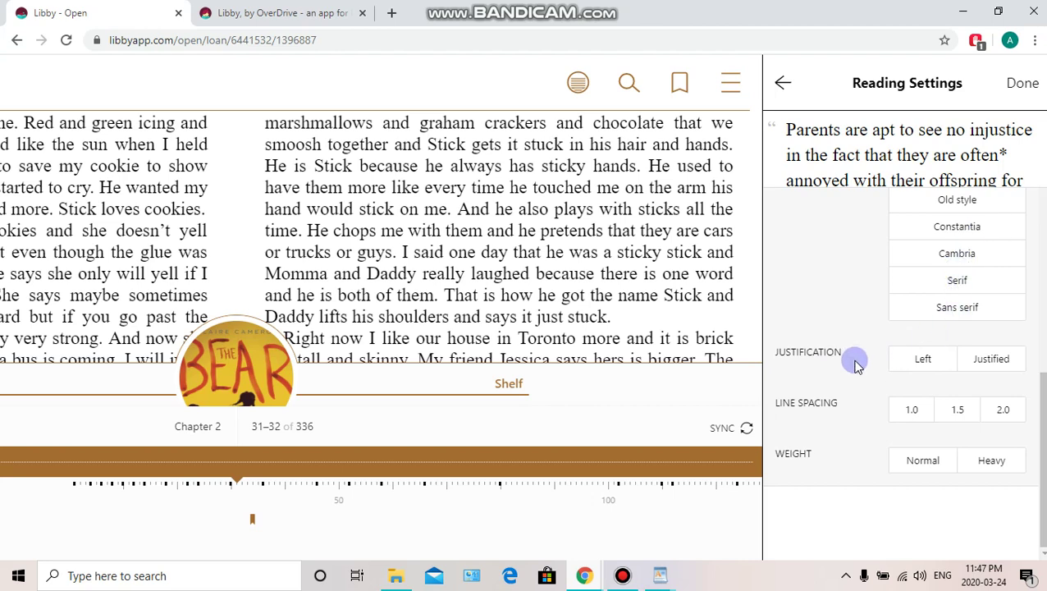
pyautogui.scroll(6, 861, 393)
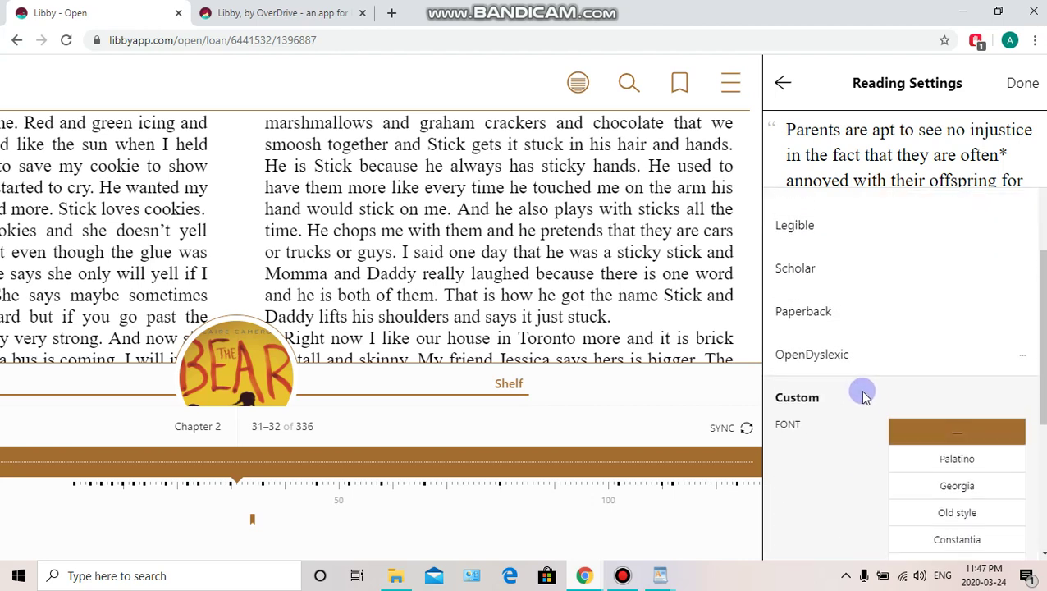
# Close Reading Settings, then hide and re-show the reader controls
pyautogui.click(1022, 88)
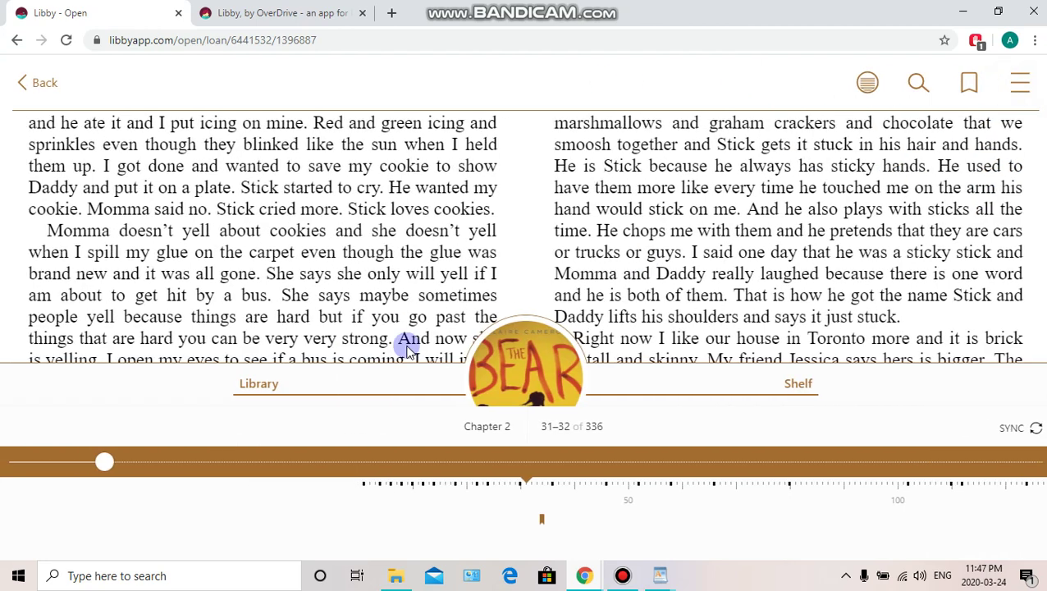
pyautogui.click(502, 196)
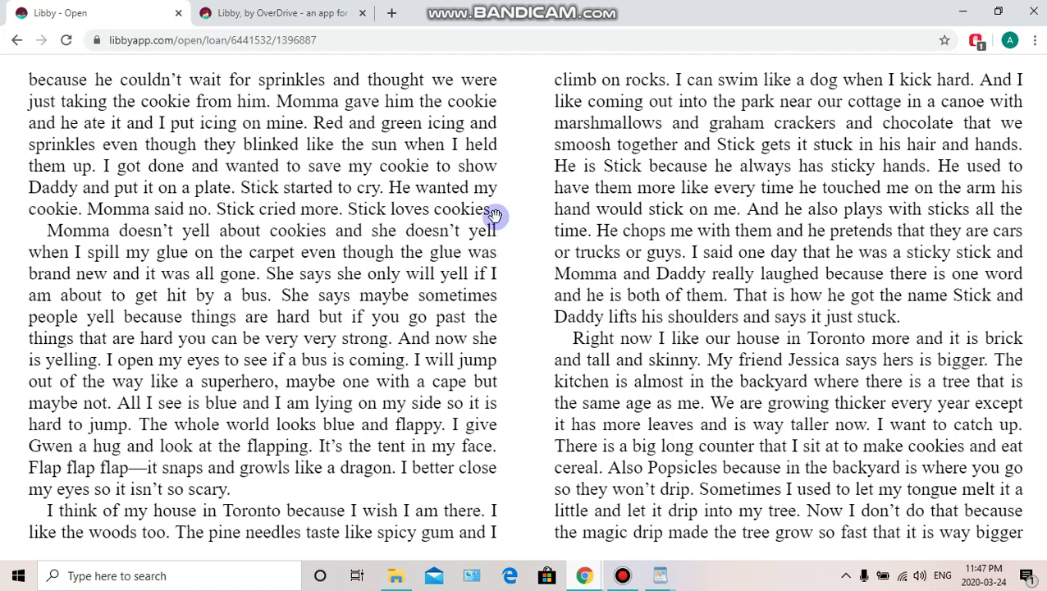
pyautogui.click(515, 251)
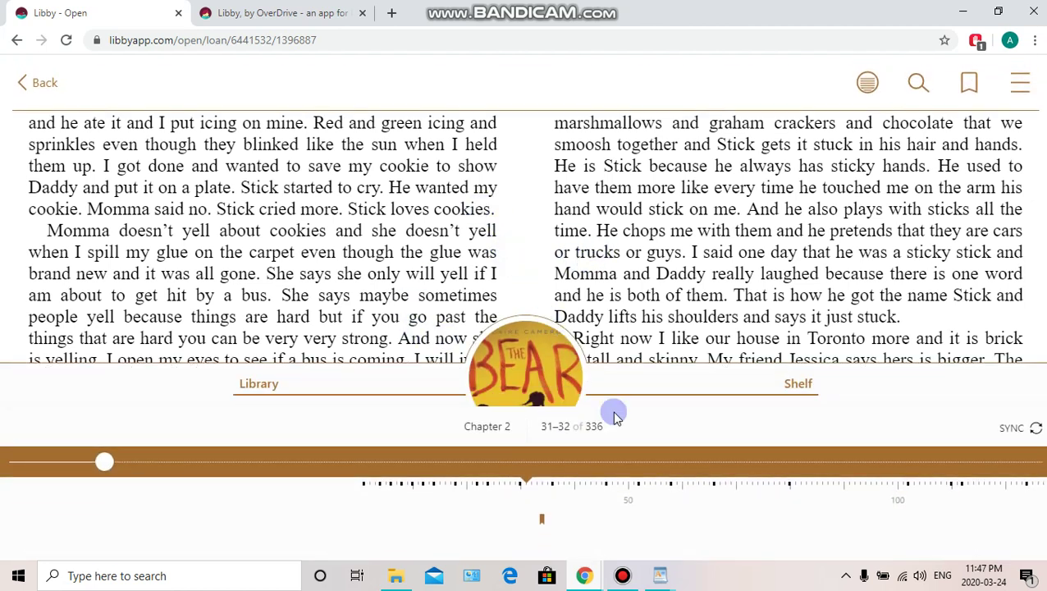
# Go to the Loans shelf and open The Bear's loan options, due 11:45pm, 7 Apr
pyautogui.click(799, 383)
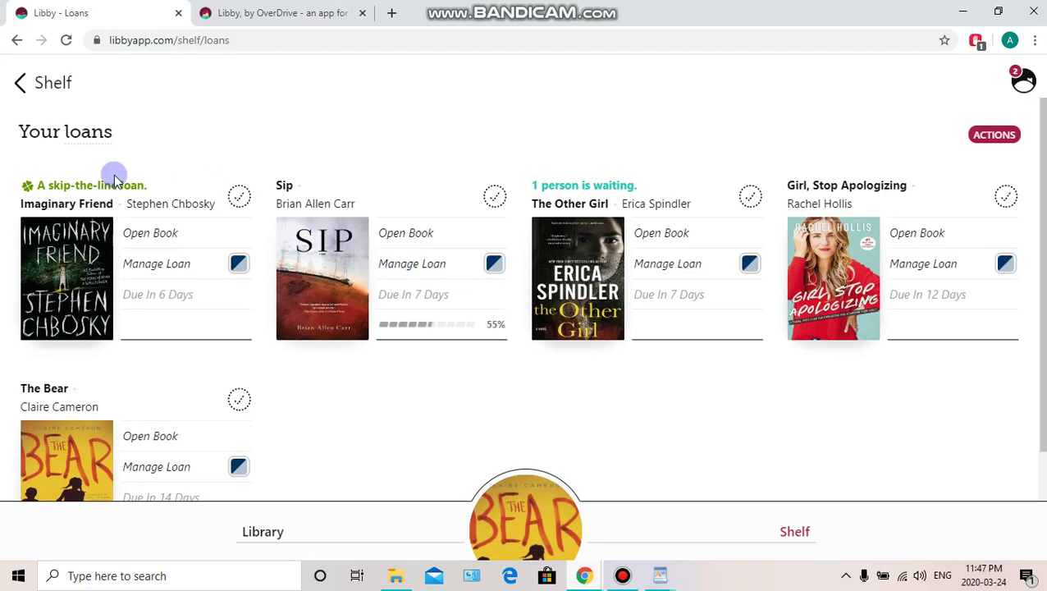
pyautogui.scroll(-2, 152, 356)
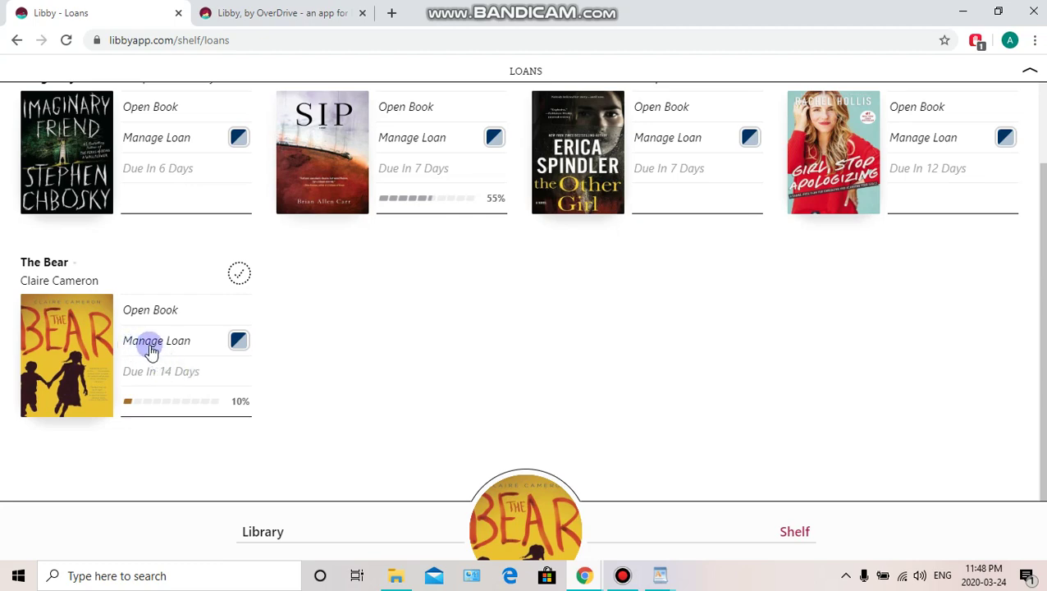
pyautogui.click(180, 349)
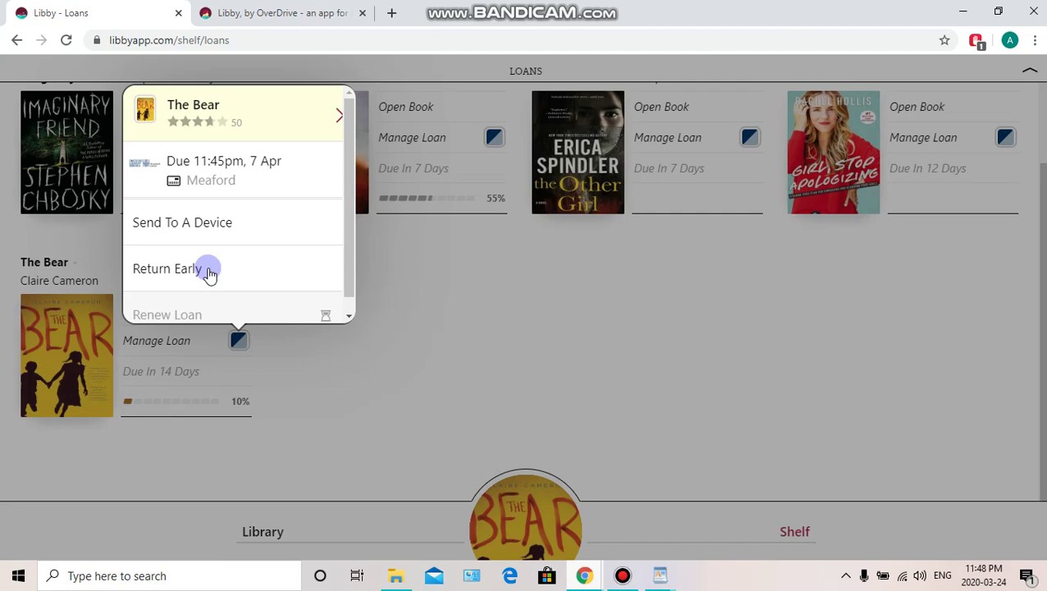
# Return The Bear early from the Manage Loan popup and confirm the return
pyautogui.click(172, 273)
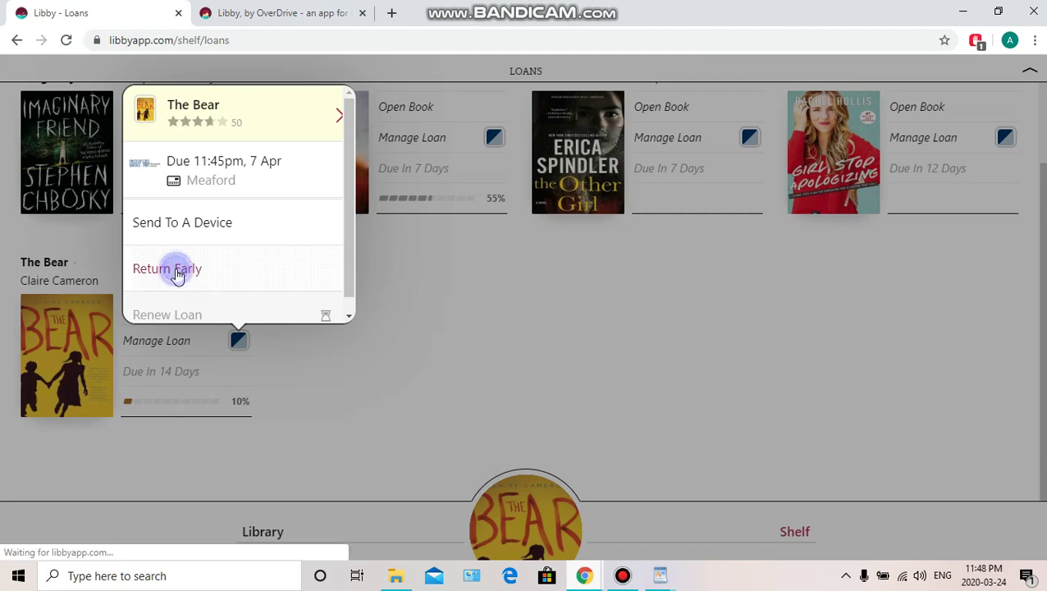
pyautogui.scroll(-1, 706, 218)
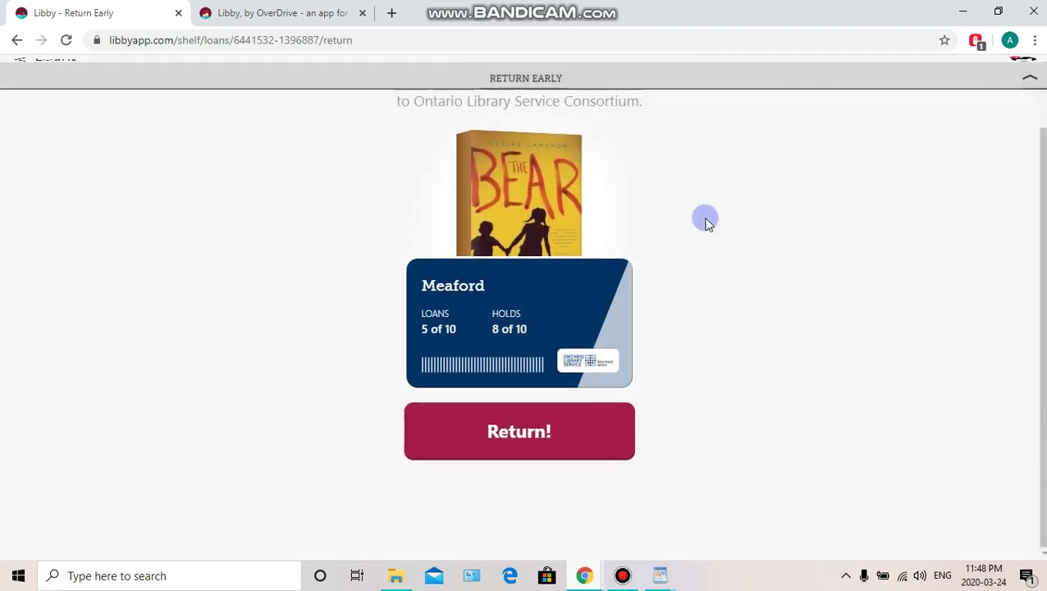
pyautogui.click(530, 437)
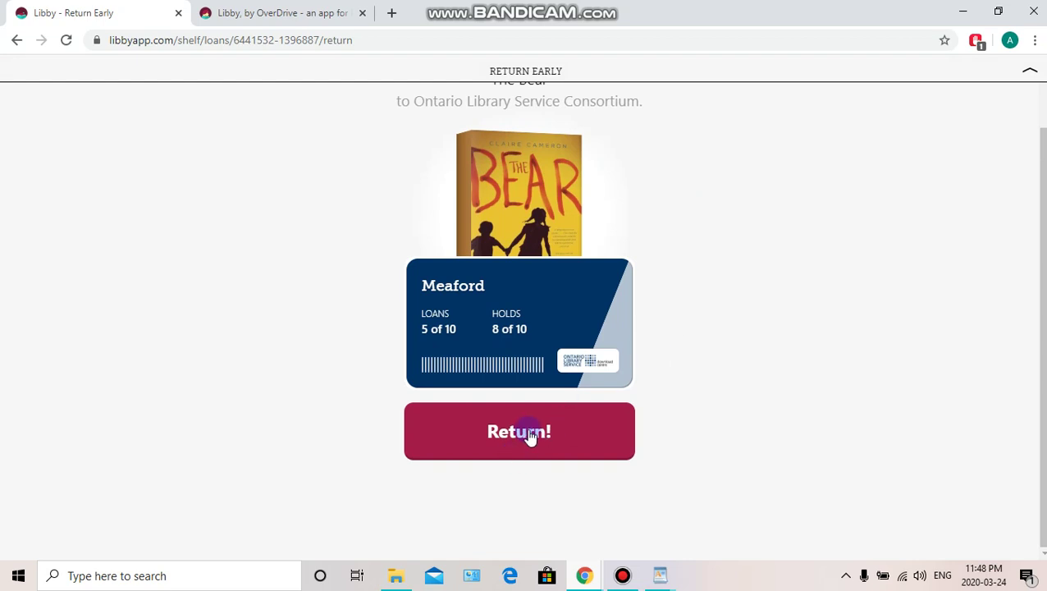